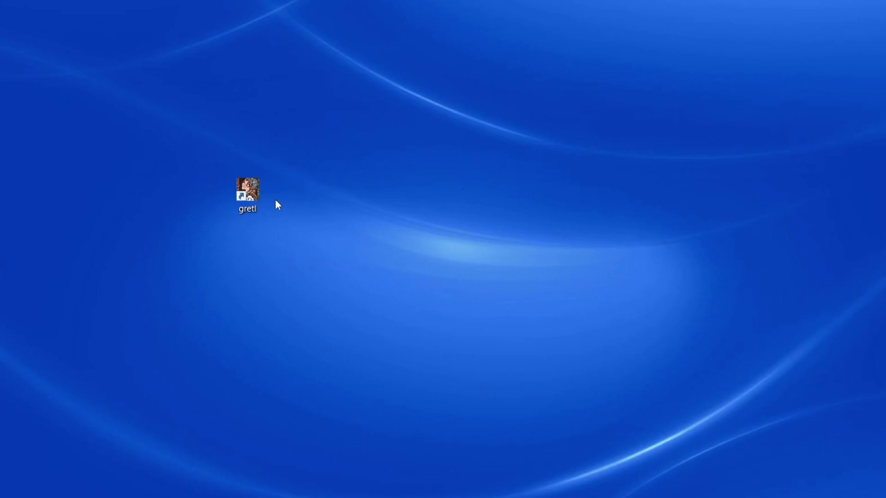
# Step: Launch gretl from the desktop icon and move its window toward the upper left
pyautogui.doubleClick(252, 195)
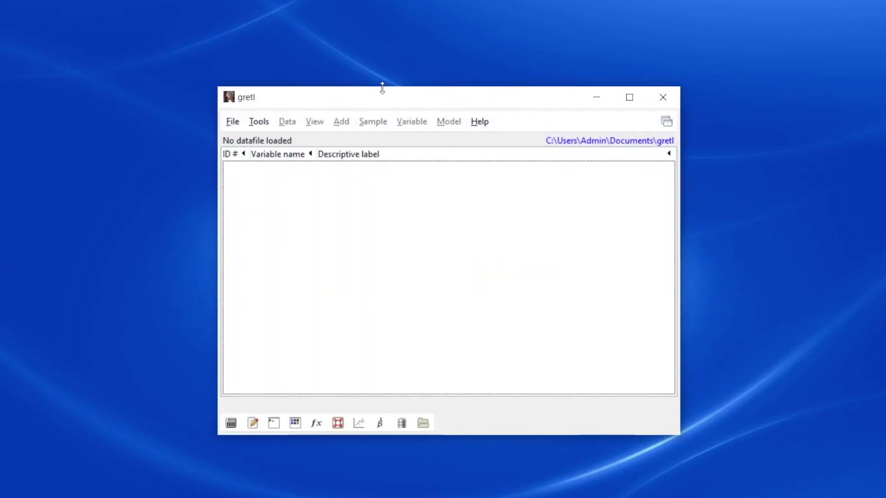
pyautogui.moveTo(383, 97); pyautogui.dragTo(319, 63)
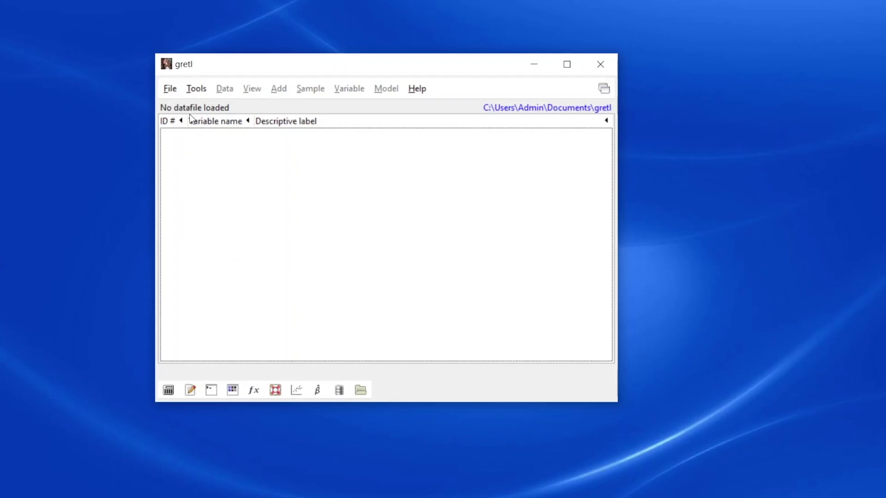
# Step: Browse the File, Tools and Help menus, ending on File's Open data options
pyautogui.click(169, 87)
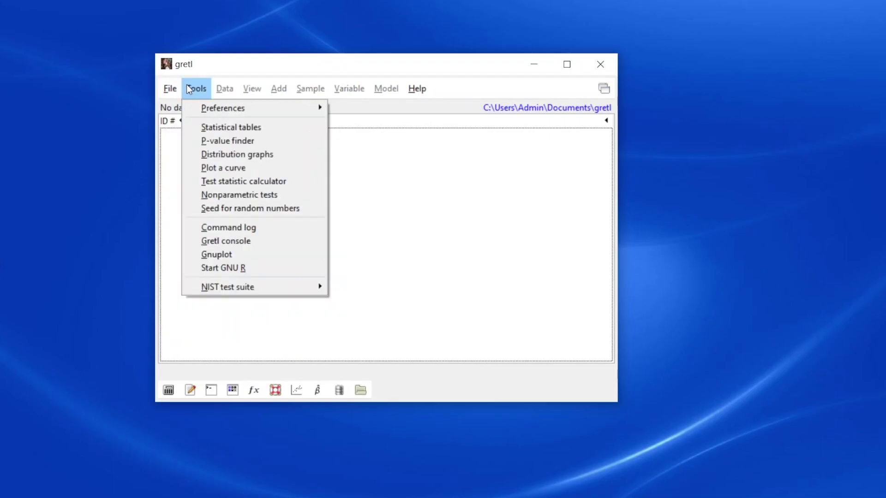
pyautogui.moveTo(427, 90)
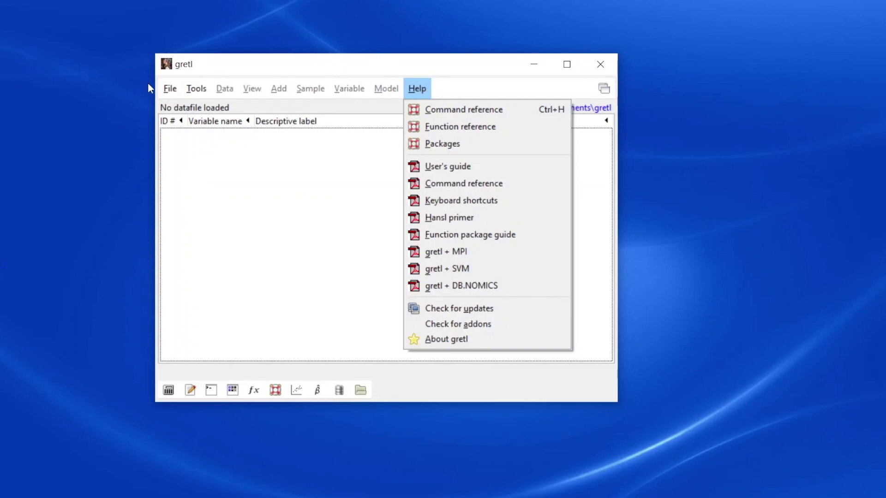
pyautogui.moveTo(162, 88)
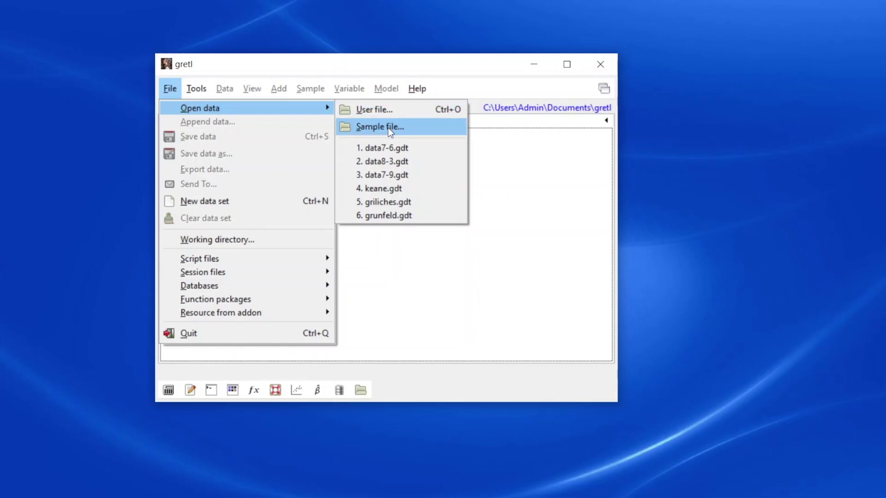
pyautogui.click(388, 127)
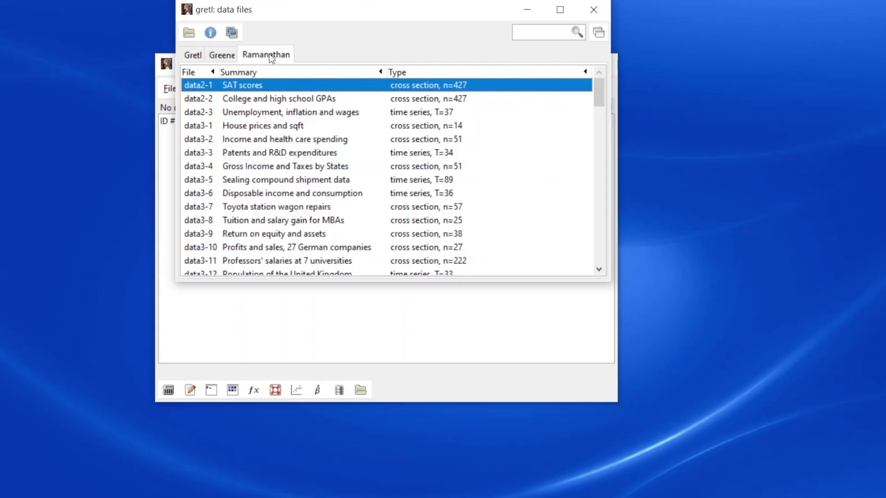
pyautogui.click(226, 55)
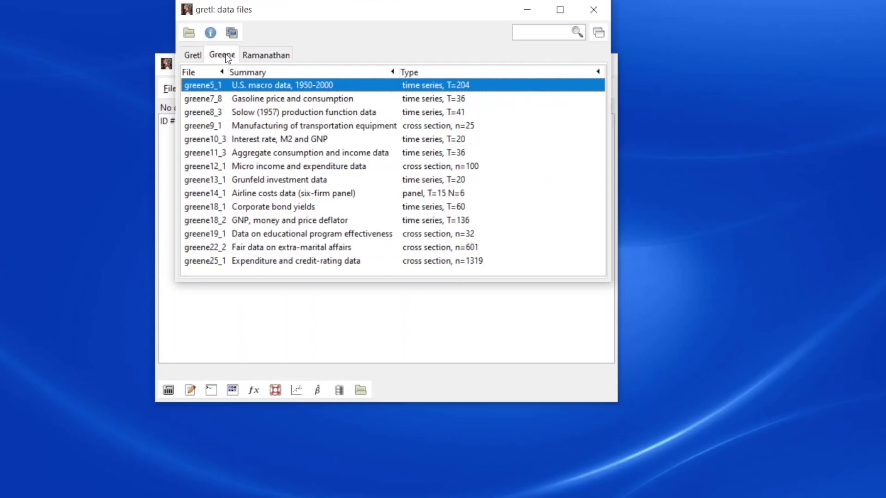
pyautogui.click(195, 55)
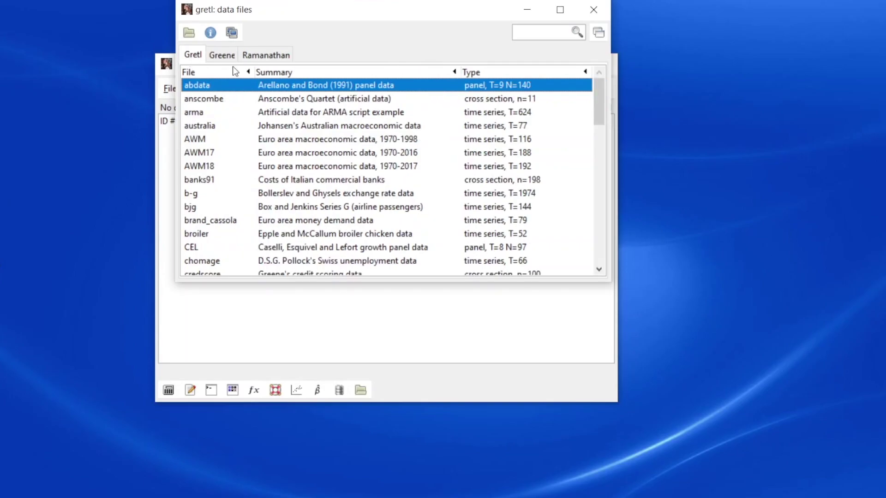
pyautogui.click(270, 56)
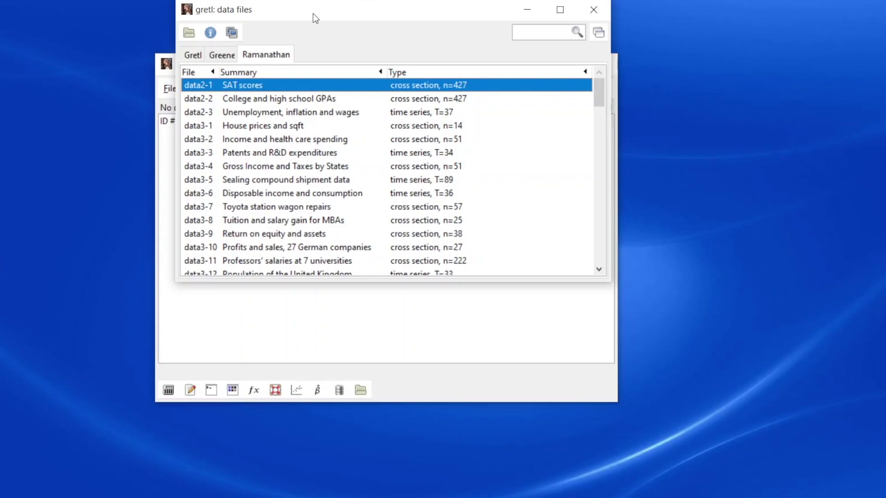
pyautogui.moveTo(312, 14); pyautogui.dragTo(362, 7)
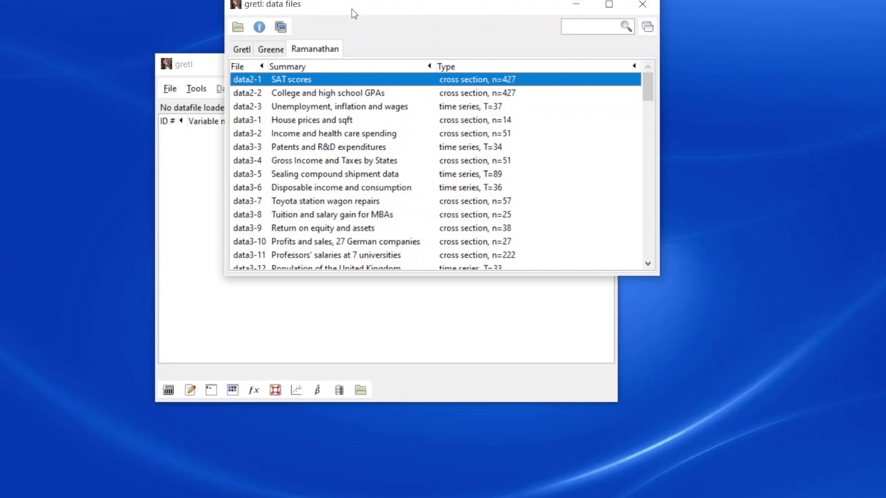
# Step: Close the sample data files browser and browse from the File menu over to Tools
pyautogui.click(642, 5)
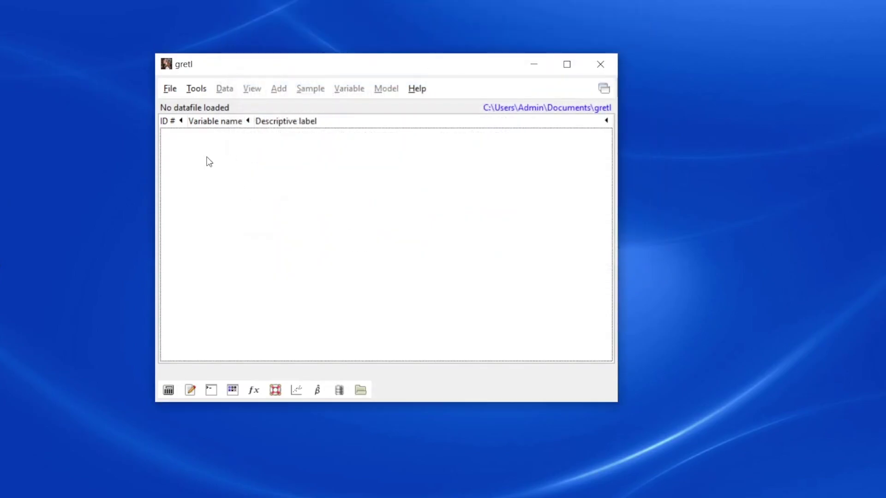
pyautogui.click(170, 90)
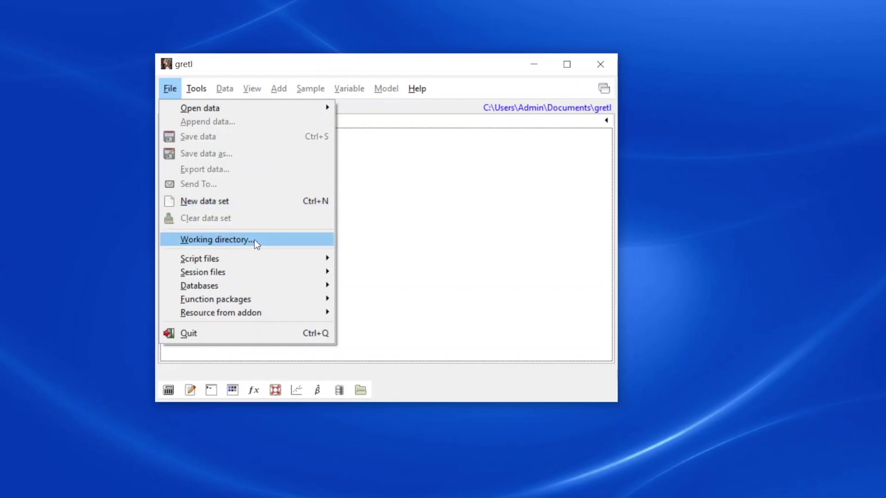
pyautogui.moveTo(189, 90)
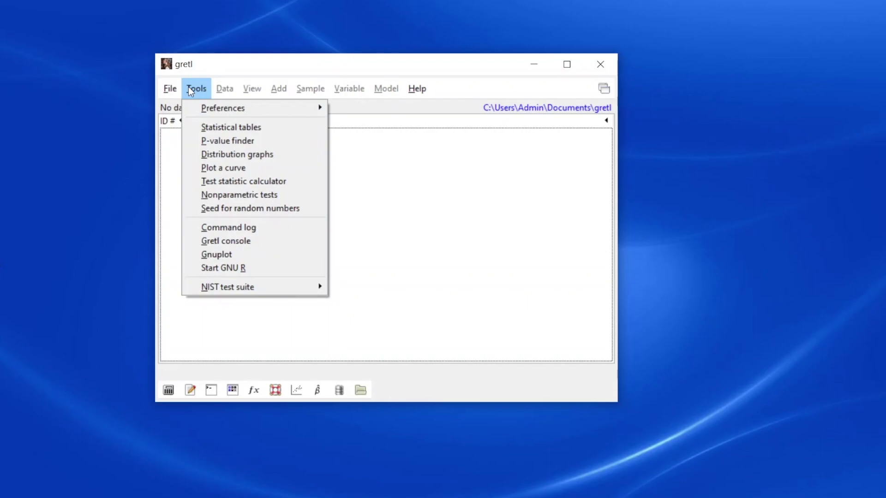
# Step: Look up the standard normal critical value for a 0.05 right tail, getting 1.64485
pyautogui.click(227, 131)
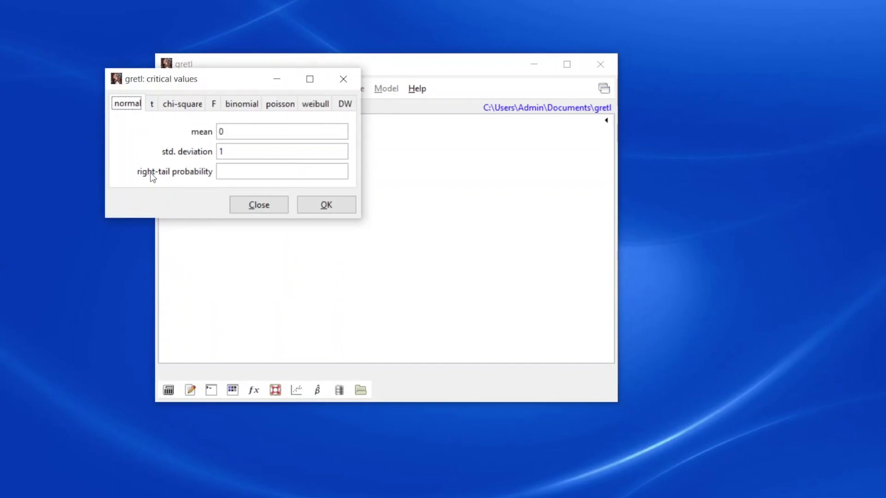
pyautogui.click(245, 173)
pyautogui.write('0.05')
pyautogui.click(350, 203)
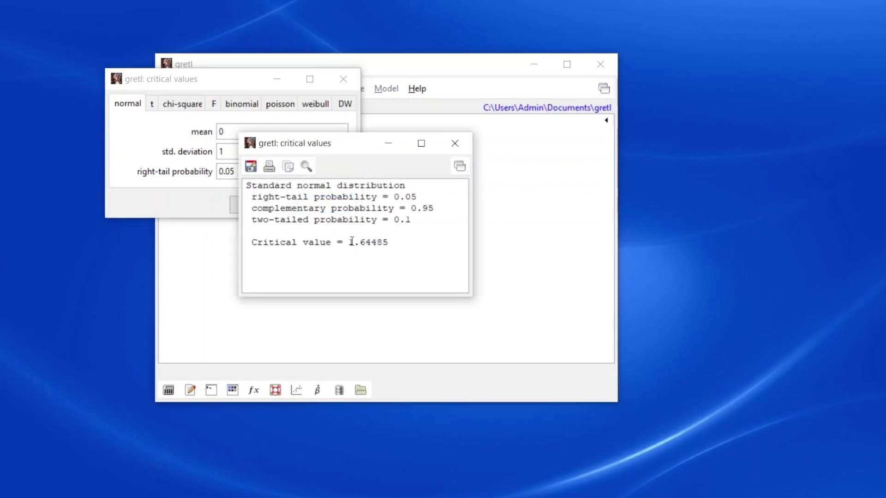
pyautogui.moveTo(349, 242); pyautogui.dragTo(417, 245)
pyautogui.click(415, 245)
pyautogui.click(454, 143)
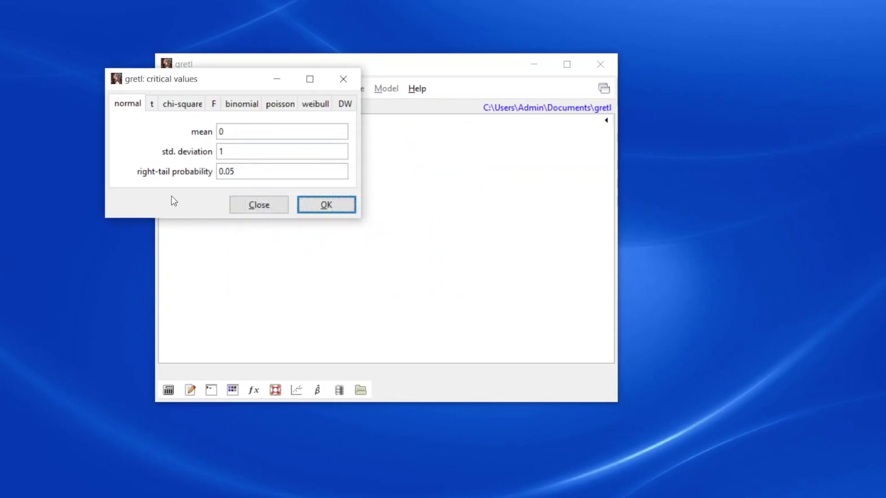
# Step: Browse the t, chi-square, F, binomial, Poisson, Weibull and DW tabs, then close the dialog
pyautogui.click(152, 107)
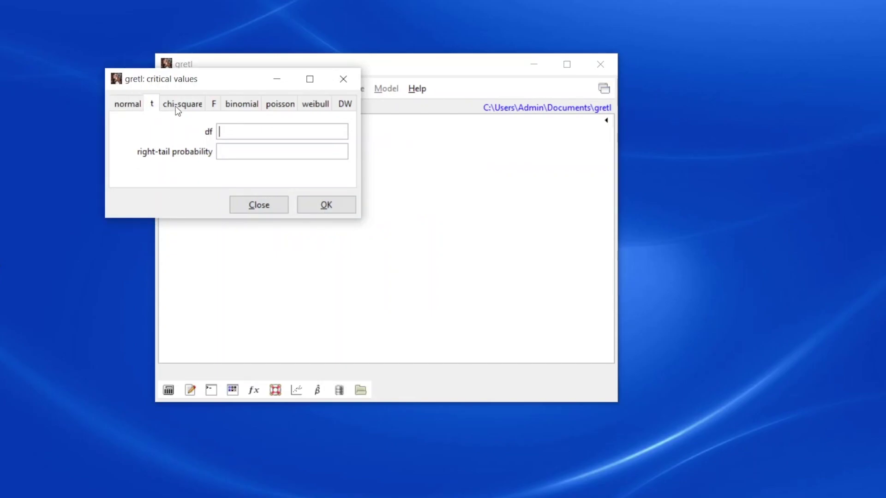
pyautogui.click(185, 106)
pyautogui.click(215, 106)
pyautogui.click(243, 108)
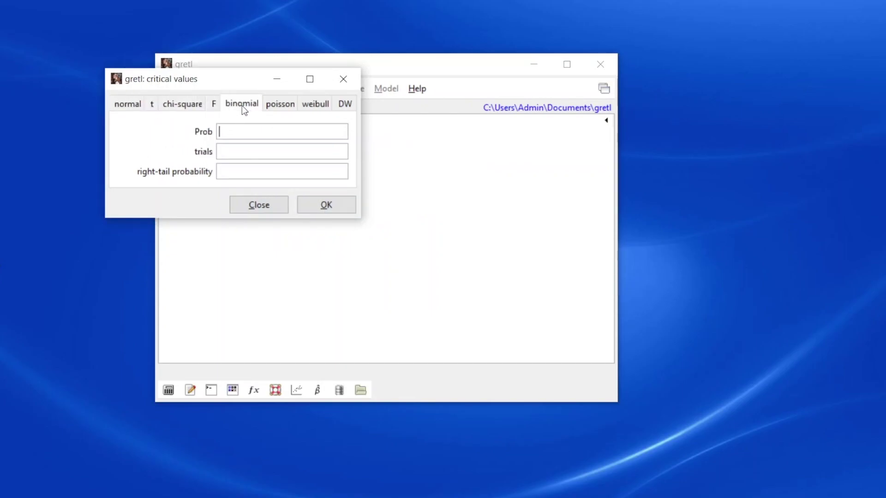
pyautogui.click(279, 107)
pyautogui.click(308, 107)
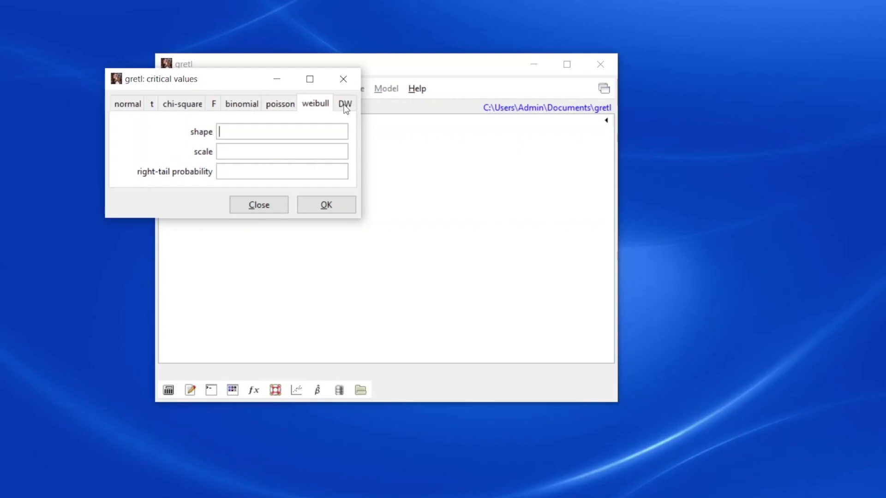
pyautogui.click(340, 106)
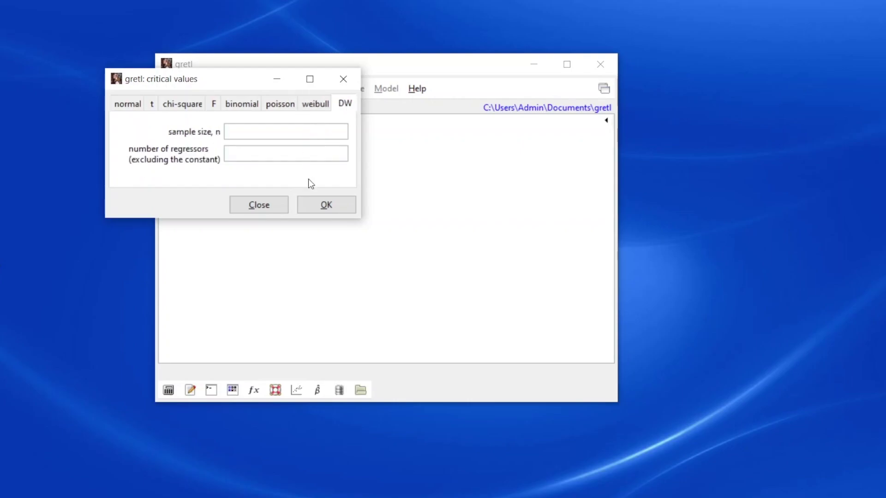
pyautogui.click(276, 209)
# Step: Use the P-value finder to get the normal right-tail area for 1.645: 0.0499849
pyautogui.click(200, 90)
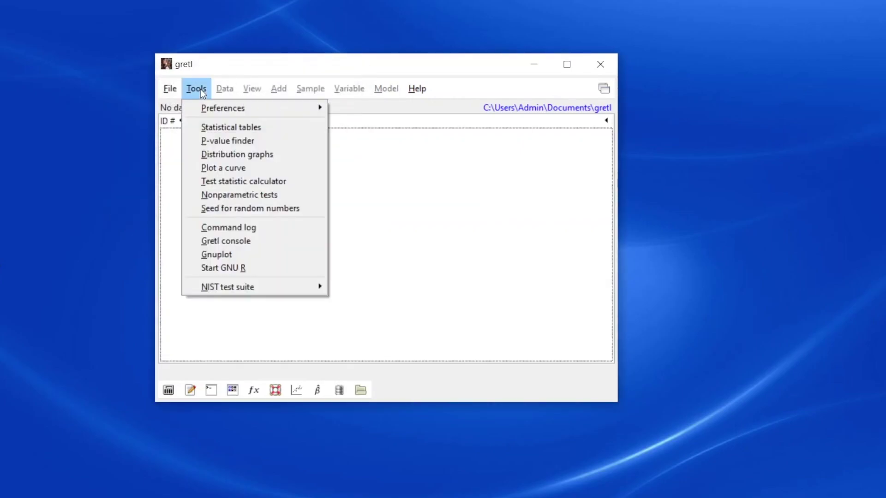
pyautogui.click(217, 141)
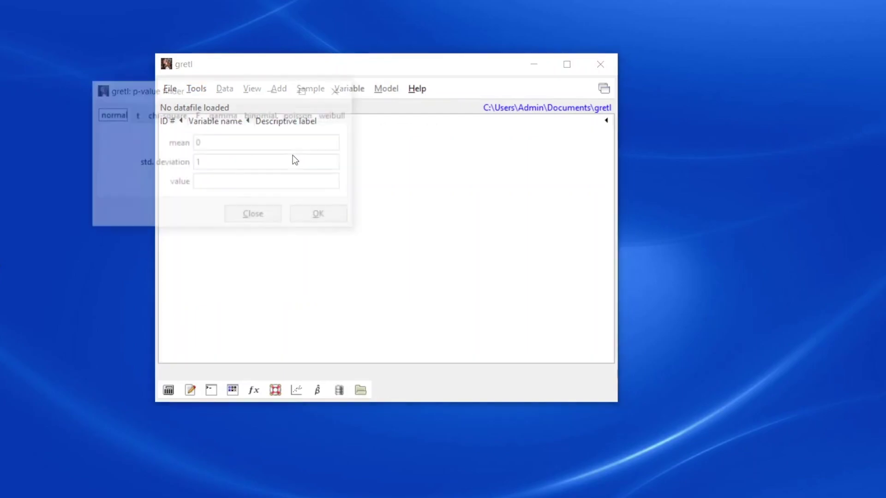
pyautogui.click(224, 181)
pyautogui.write('1.645')
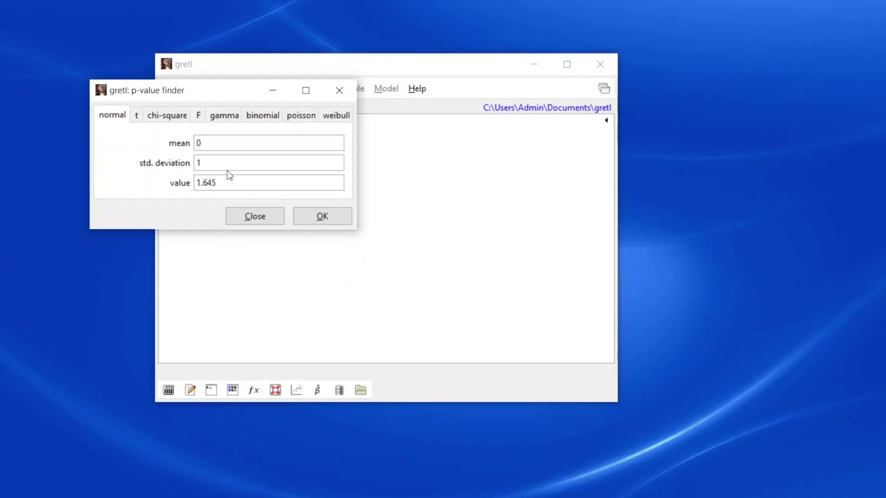
pyautogui.click(321, 217)
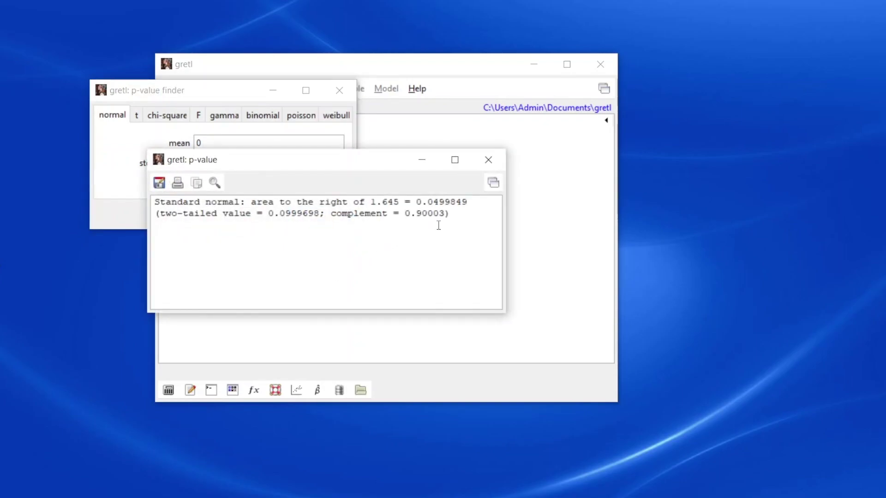
pyautogui.moveTo(468, 203); pyautogui.dragTo(416, 204)
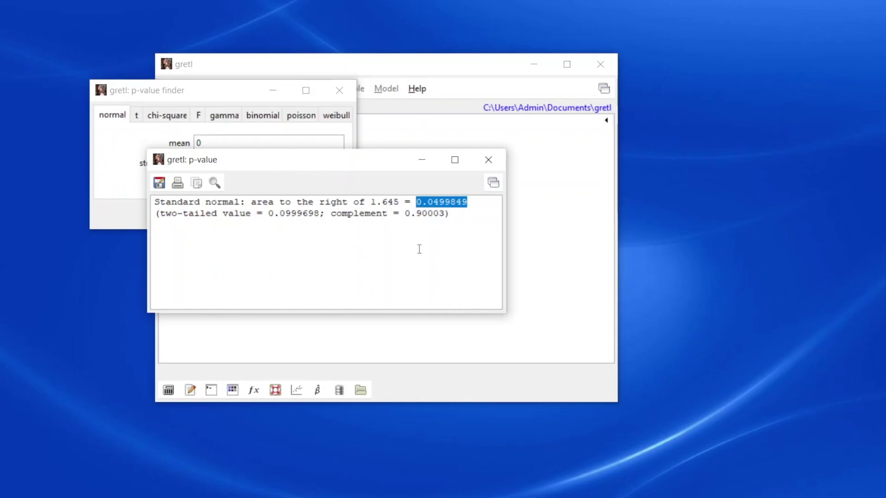
pyautogui.click(488, 159)
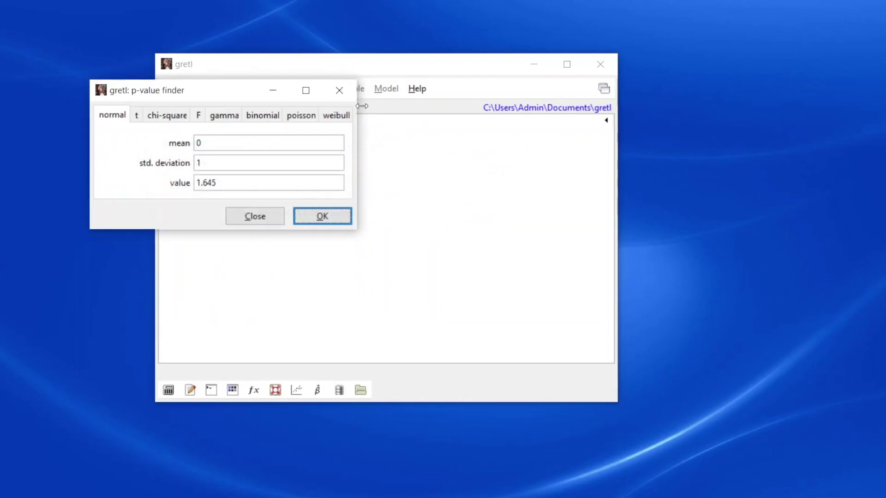
# Step: Close the p-value finder, plot the N(0,1) density in Distribution graphs, and close the graph
pyautogui.click(253, 215)
pyautogui.click(196, 88)
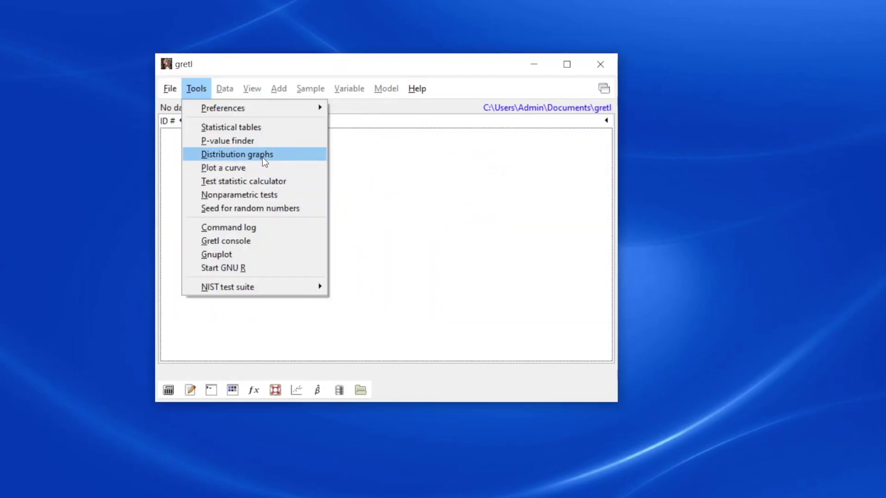
pyautogui.click(262, 157)
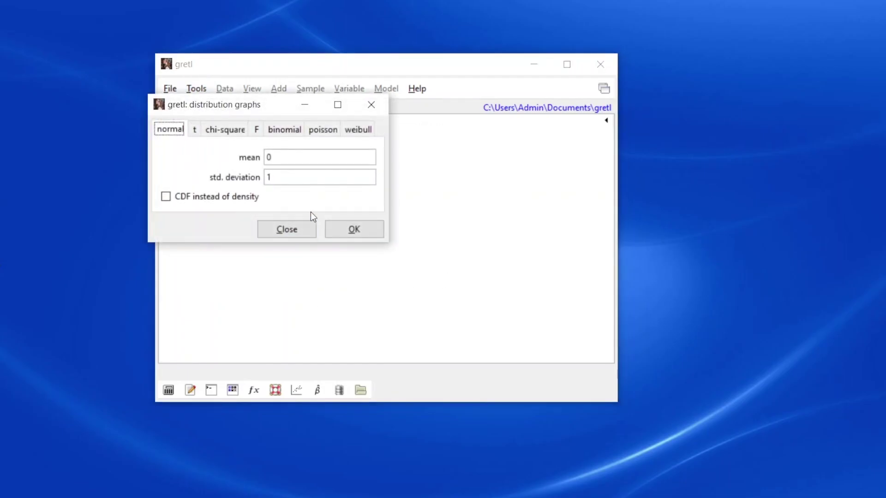
pyautogui.click(344, 230)
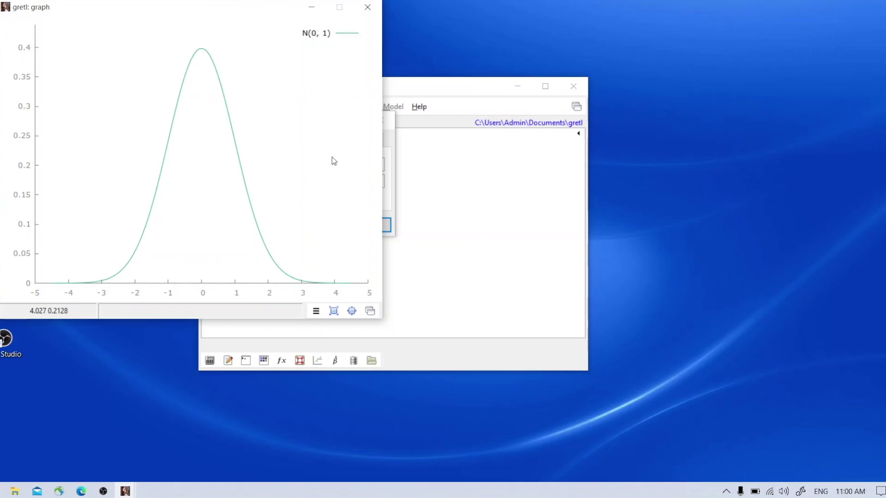
pyautogui.click(372, 11)
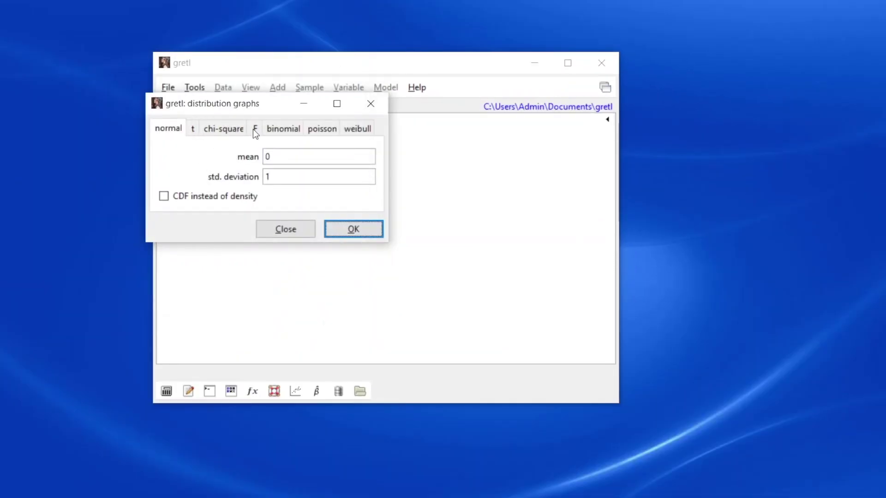
# Step: Close the distribution graphs dialog and open the User's Guide PDF from the Help menu
pyautogui.click(309, 227)
pyautogui.click(194, 87)
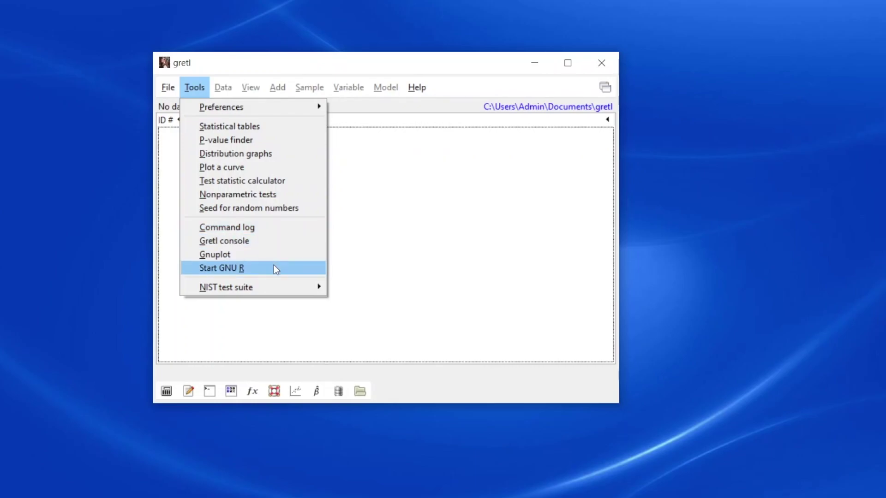
pyautogui.click(425, 65)
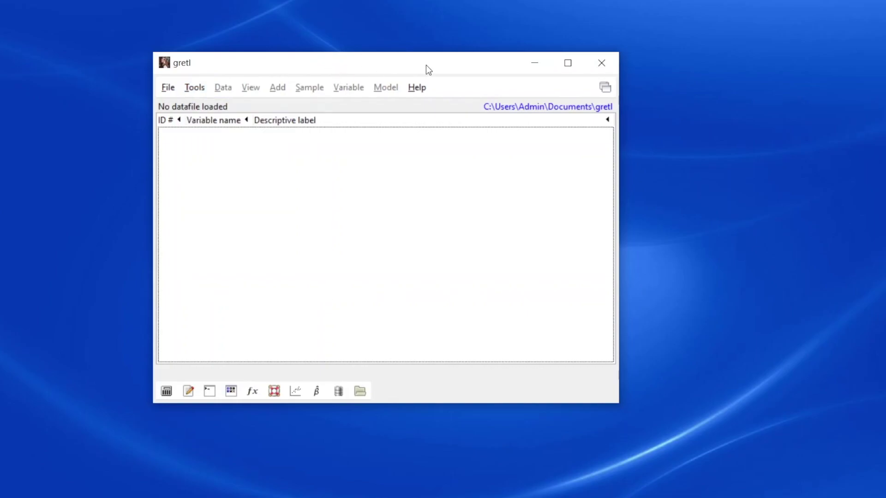
pyautogui.click(421, 87)
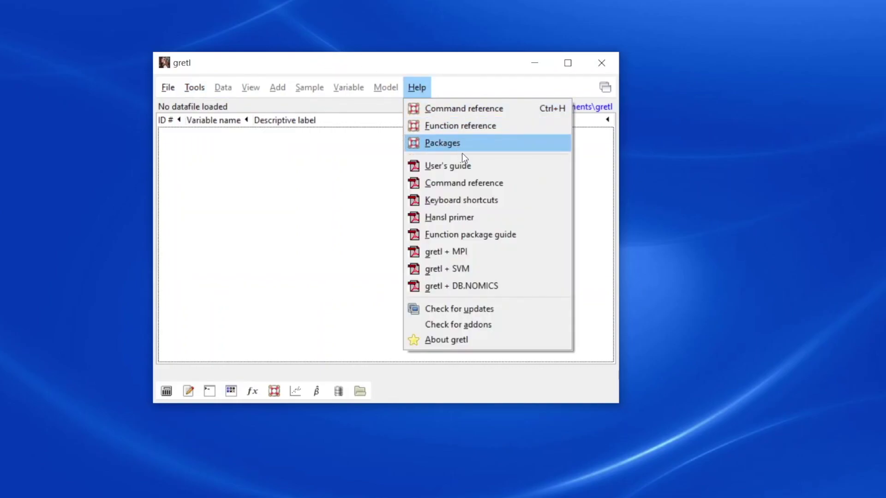
pyautogui.click(472, 170)
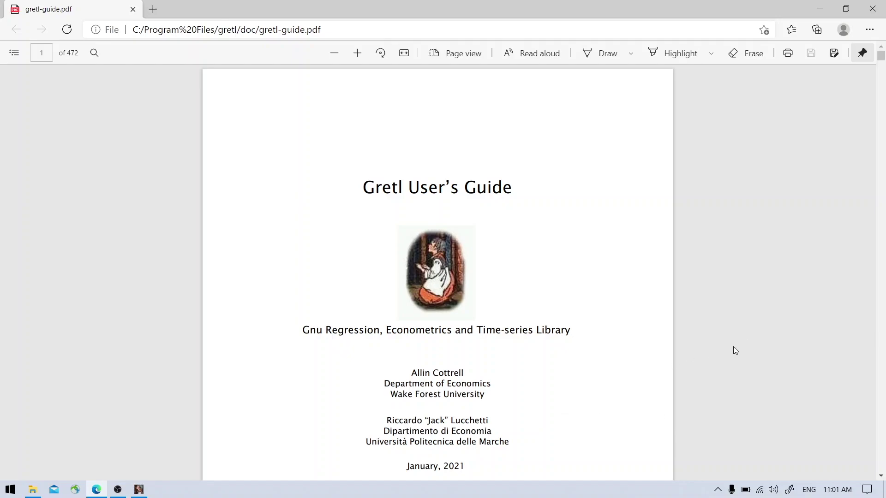
# Step: Scroll the User's Guide contents, jump to 31.2 ARIMA models, and continue to page 277
pyautogui.scroll(-15, 796, 342)
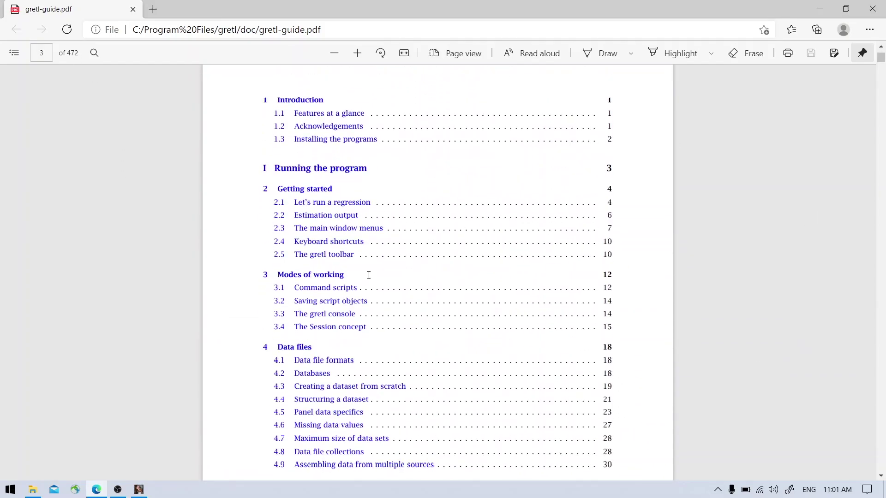
pyautogui.scroll(-10, 464, 281)
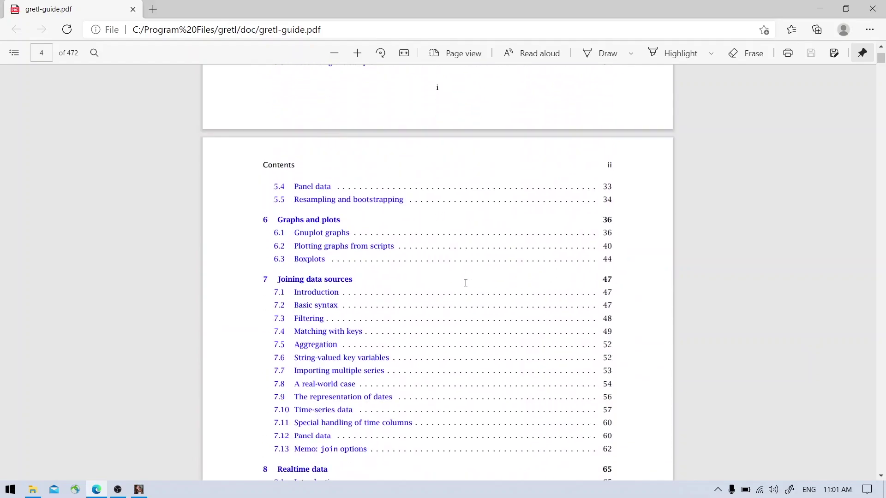
pyautogui.scroll(-15, 465, 282)
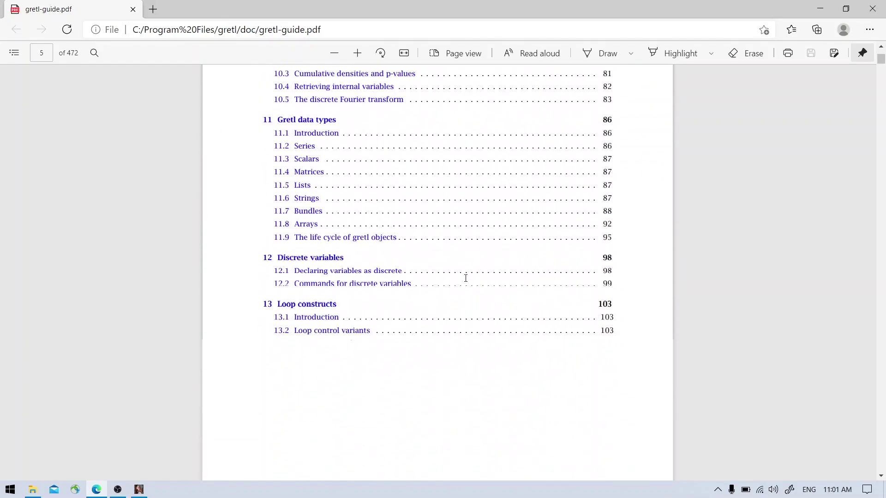
pyautogui.scroll(-12, 467, 277)
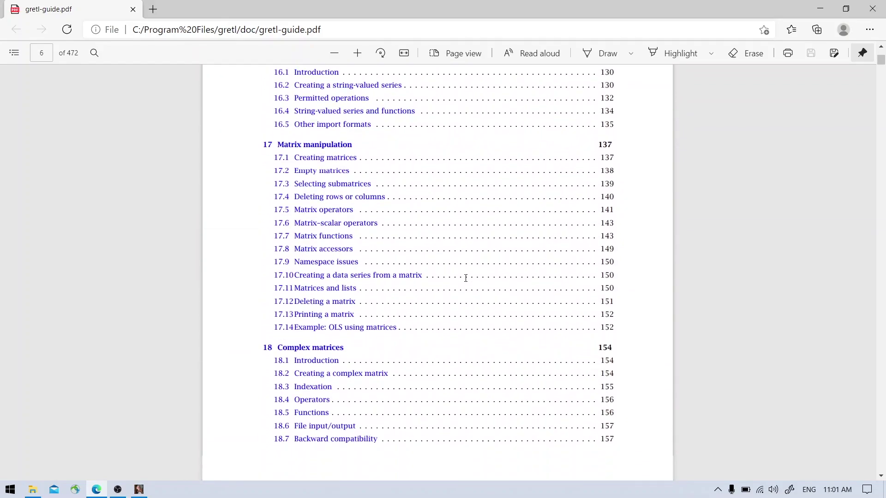
pyautogui.scroll(-8, 471, 275)
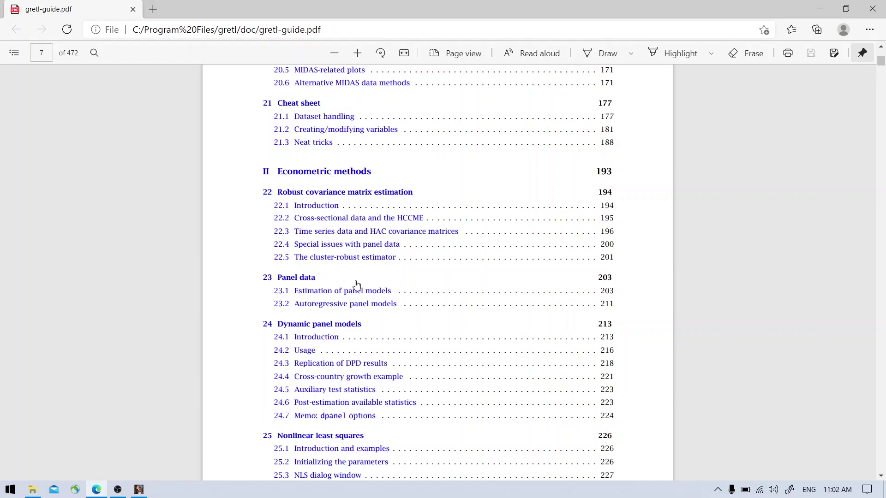
pyautogui.scroll(-10, 357, 285)
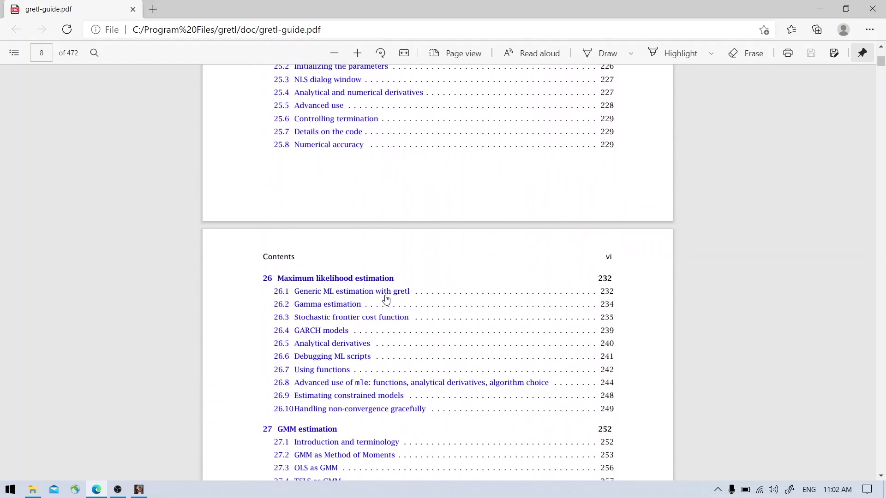
pyautogui.scroll(-6, 386, 299)
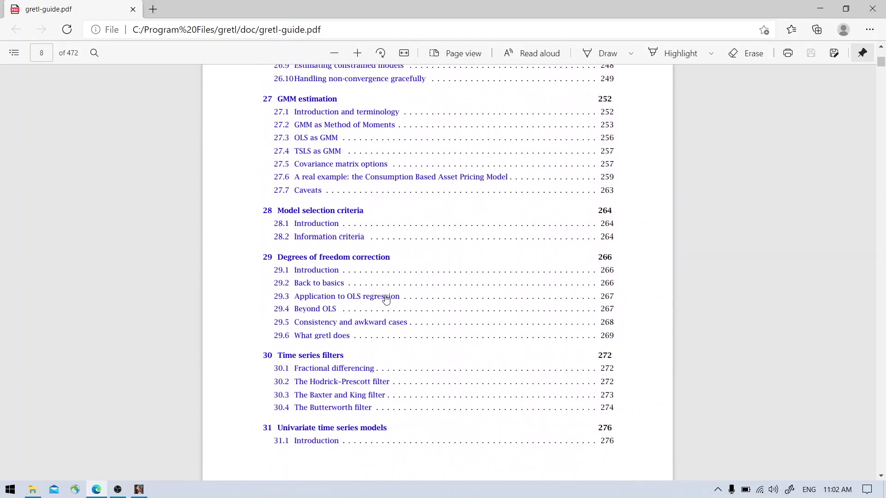
pyautogui.scroll(-4, 386, 300)
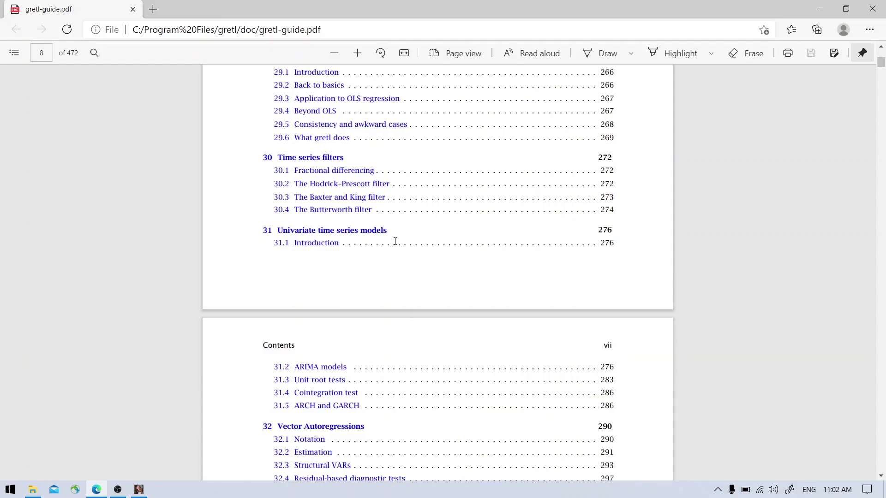
pyautogui.scroll(-1, 397, 247)
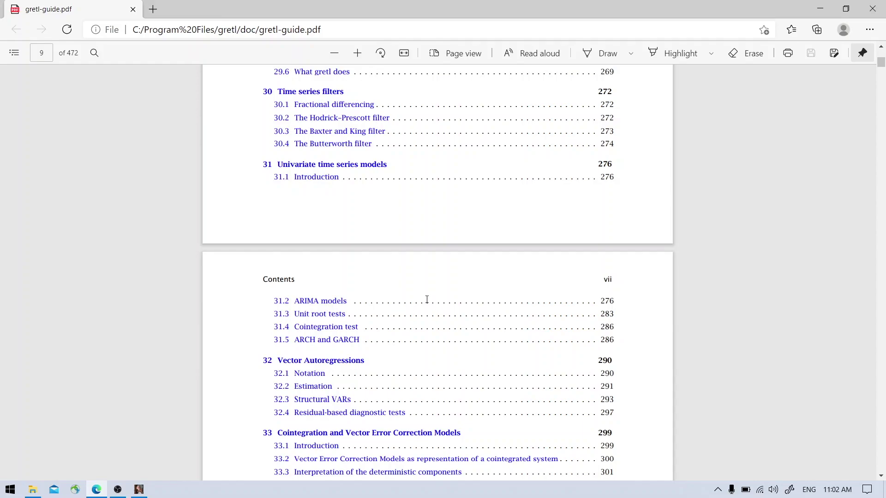
pyautogui.click(330, 302)
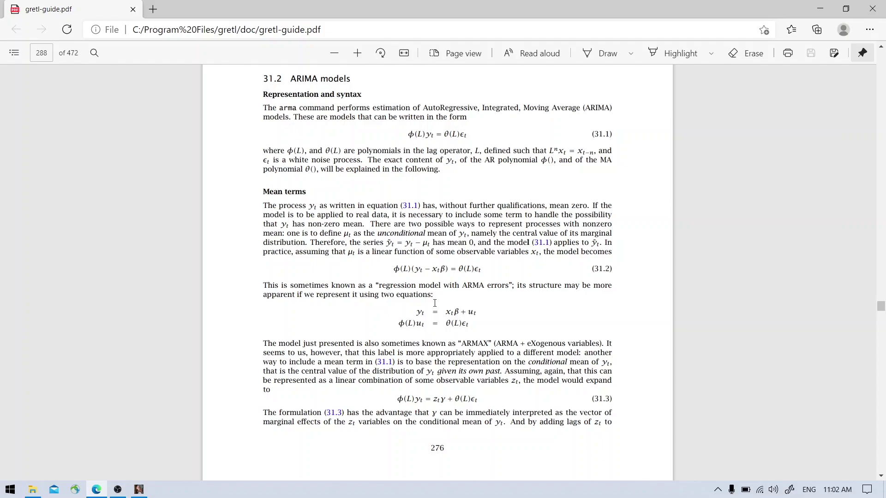
pyautogui.scroll(-3, 578, 343)
pyautogui.scroll(-6, 578, 343)
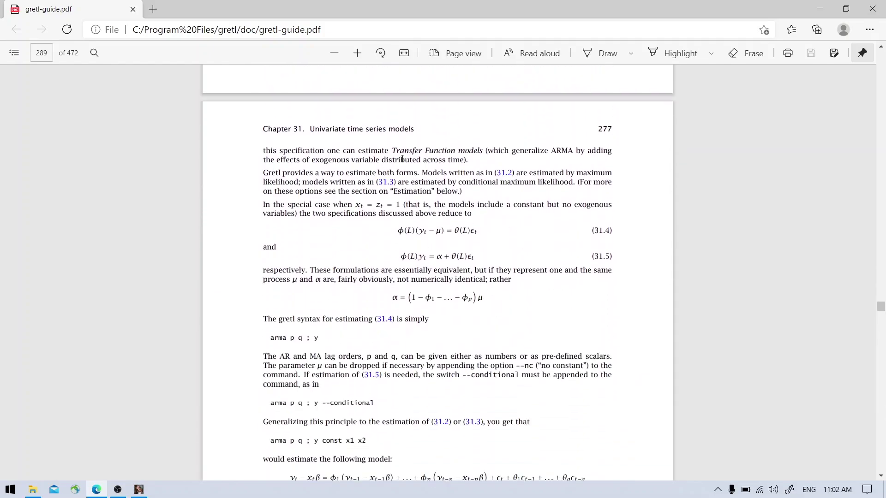
# Step: Close the User's Guide and open the Command Reference PDF, scrolling through its contents
pyautogui.click(872, 9)
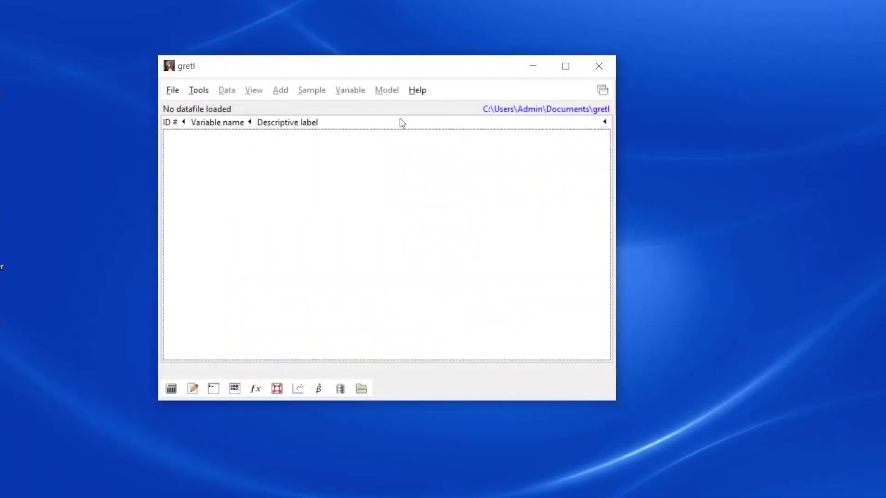
pyautogui.click(416, 91)
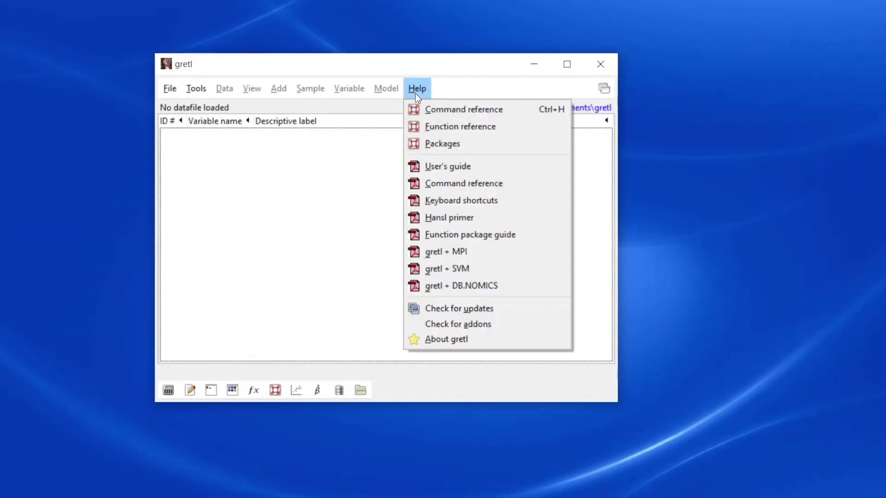
pyautogui.click(510, 187)
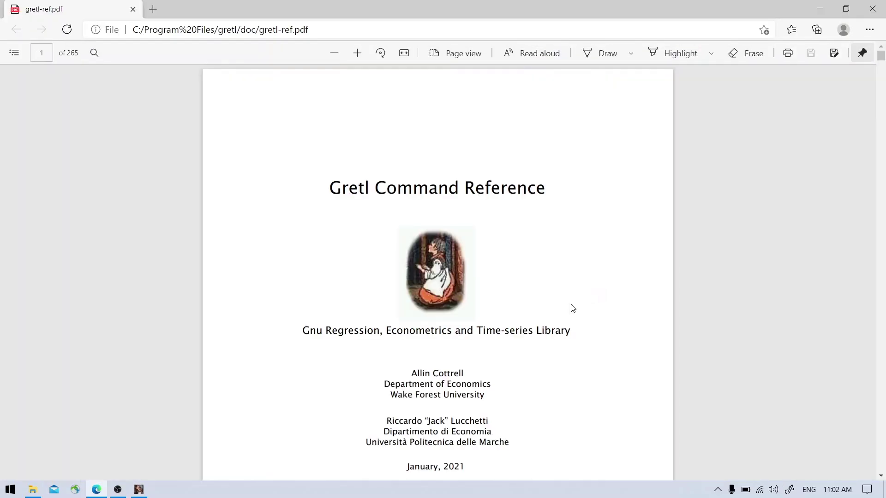
pyautogui.scroll(-15, 572, 306)
pyautogui.scroll(-12, 433, 261)
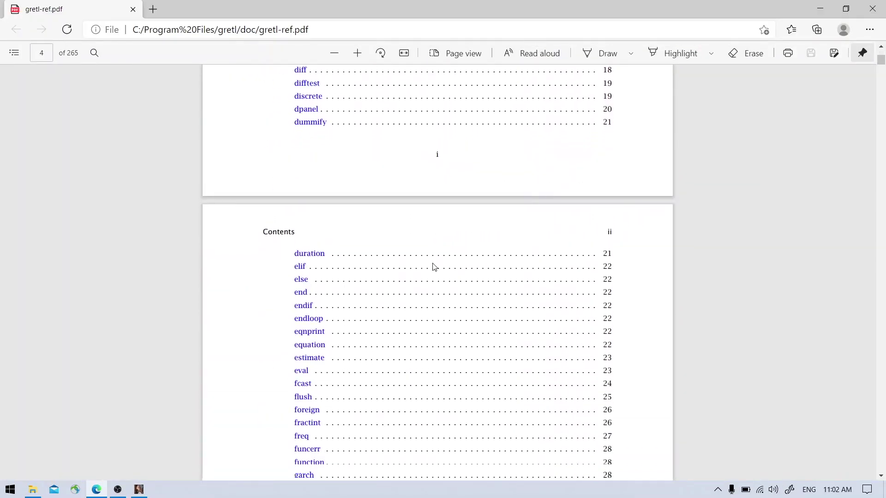
pyautogui.scroll(-20, 434, 262)
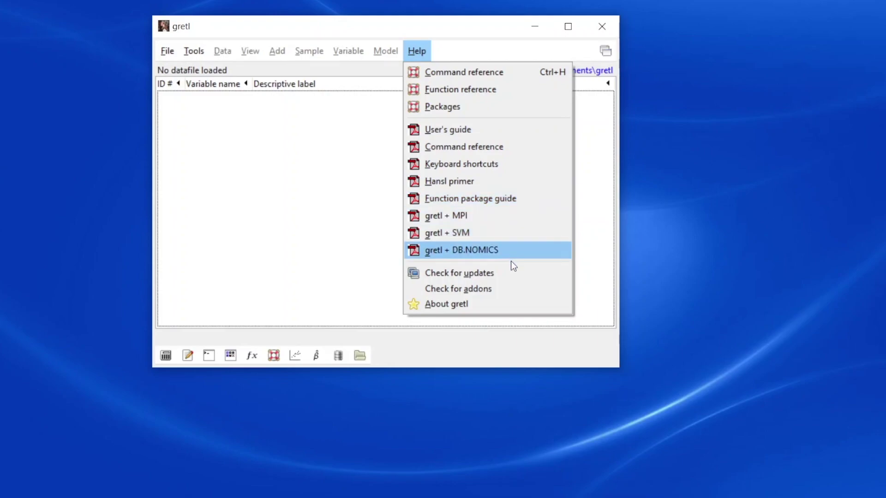
# Step: View the About box for gretl 2021a, close it, and quit gretl from the File menu
pyautogui.click(515, 300)
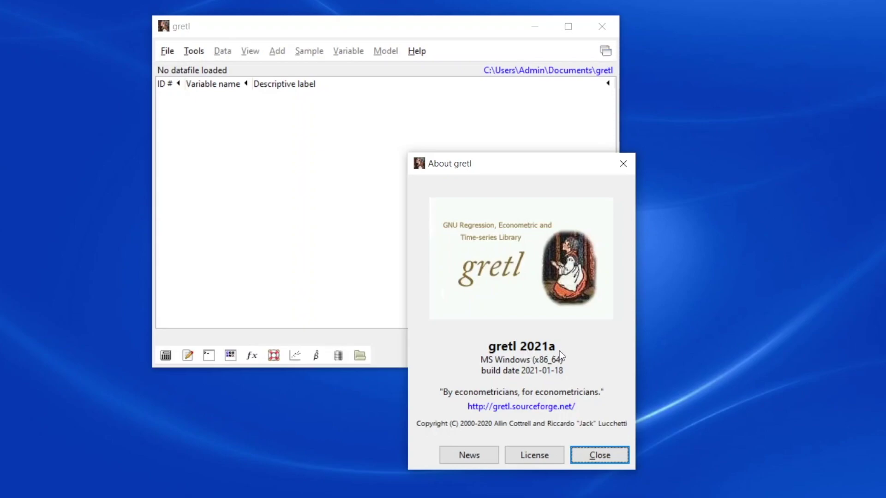
pyautogui.click(613, 455)
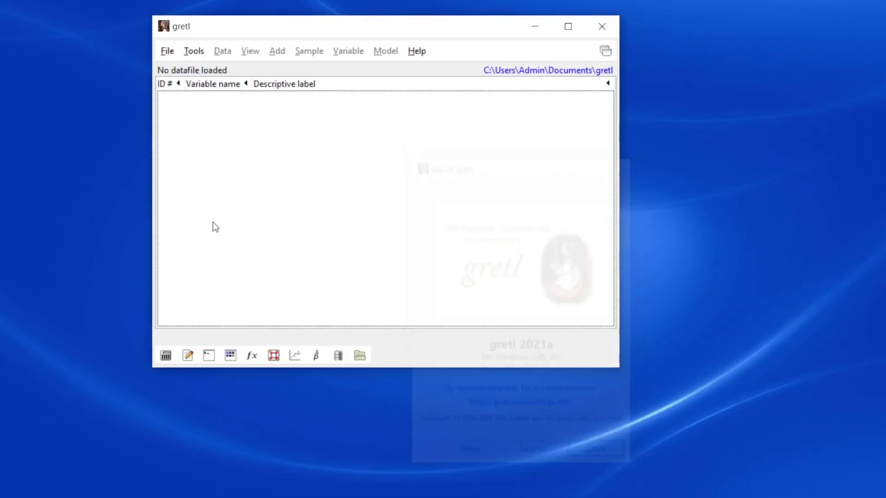
pyautogui.click(170, 52)
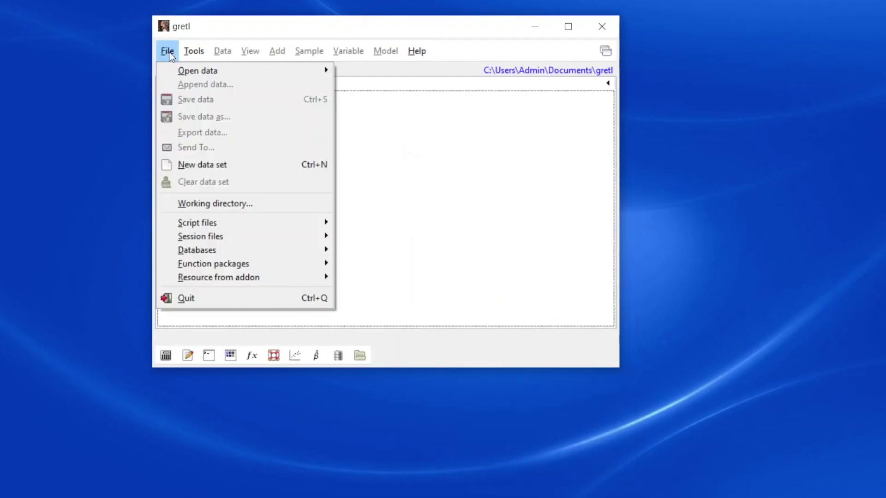
pyautogui.click(218, 298)
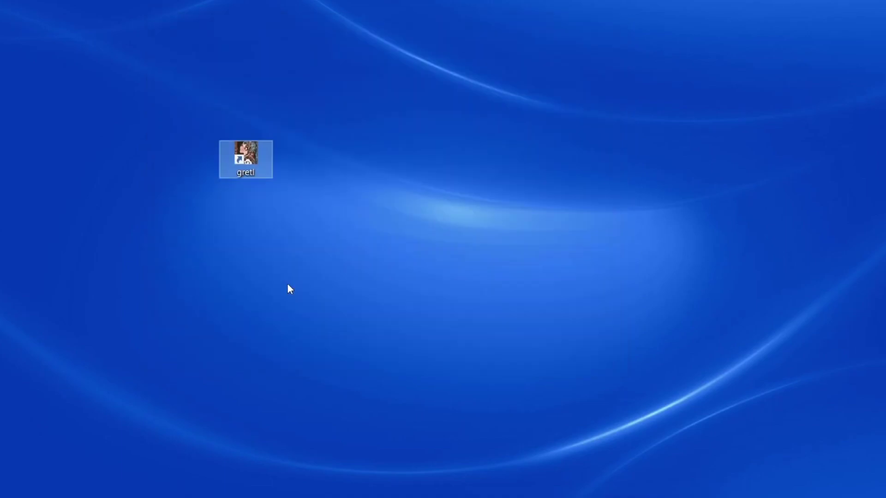